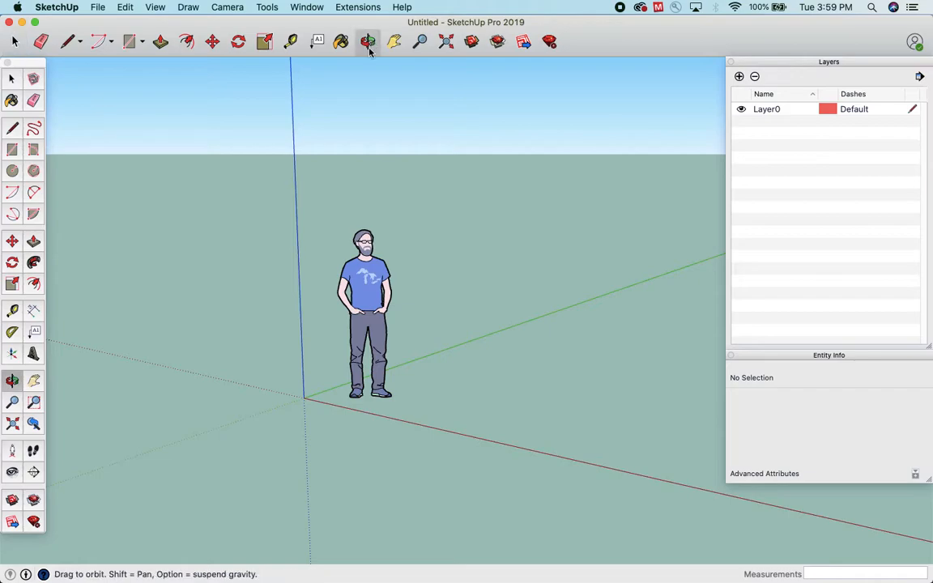
Draw a 3' by 3' square on the ground beside the standing figure
{"action": "left_click_drag", "start_coordinate": [427, 229], "coordinate": [364, 112]}
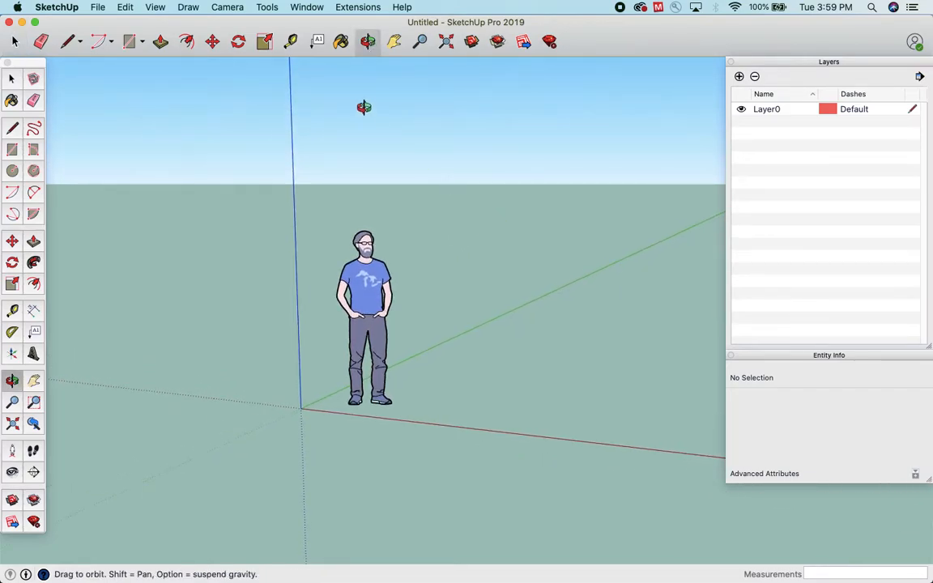
{"action": "left_click", "coordinate": [393, 42]}
{"action": "left_click_drag", "start_coordinate": [491, 281], "coordinate": [380, 300]}
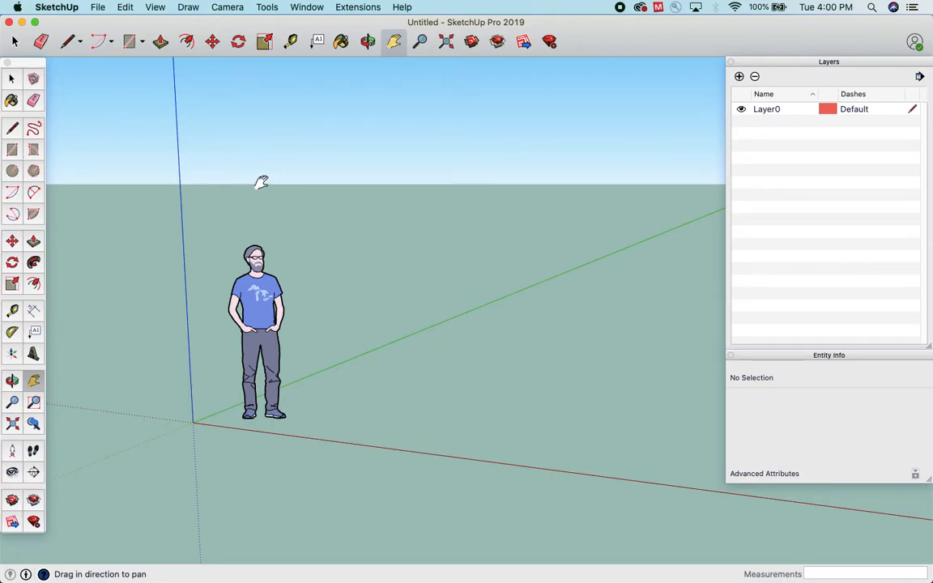
{"action": "left_click", "coordinate": [13, 150]}
{"action": "left_click", "coordinate": [338, 405]}
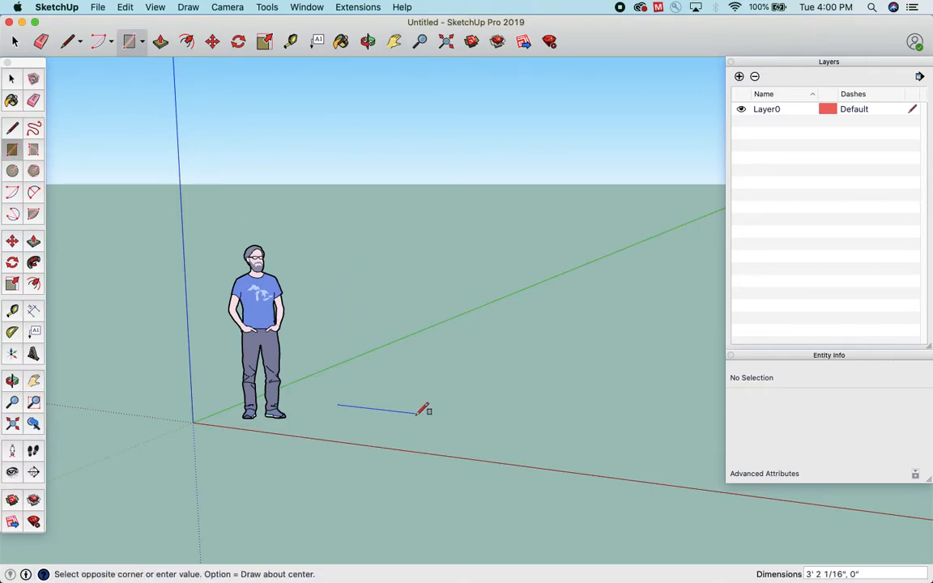
{"action": "type", "text": "3',"}
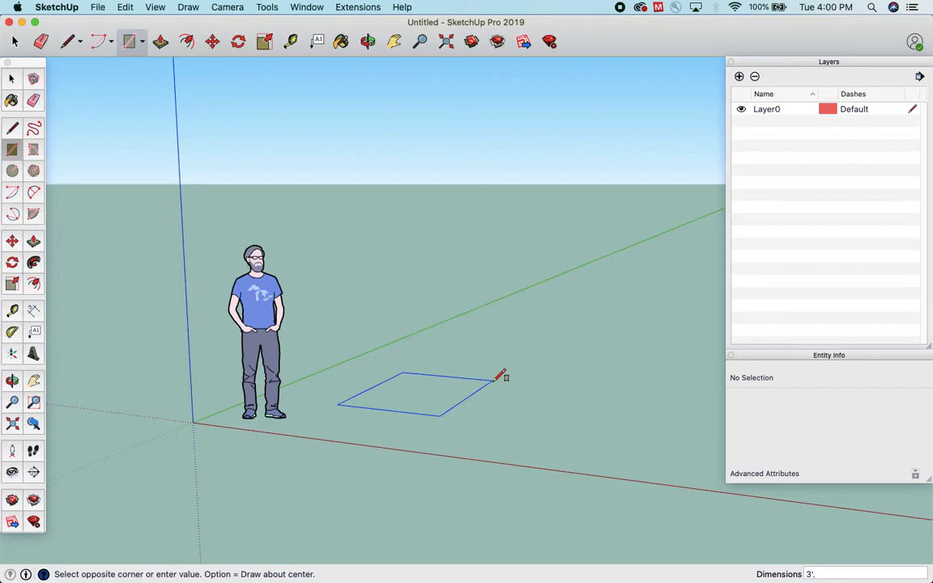
{"action": "type", "text": "3'"}
{"action": "key", "text": "Return"}
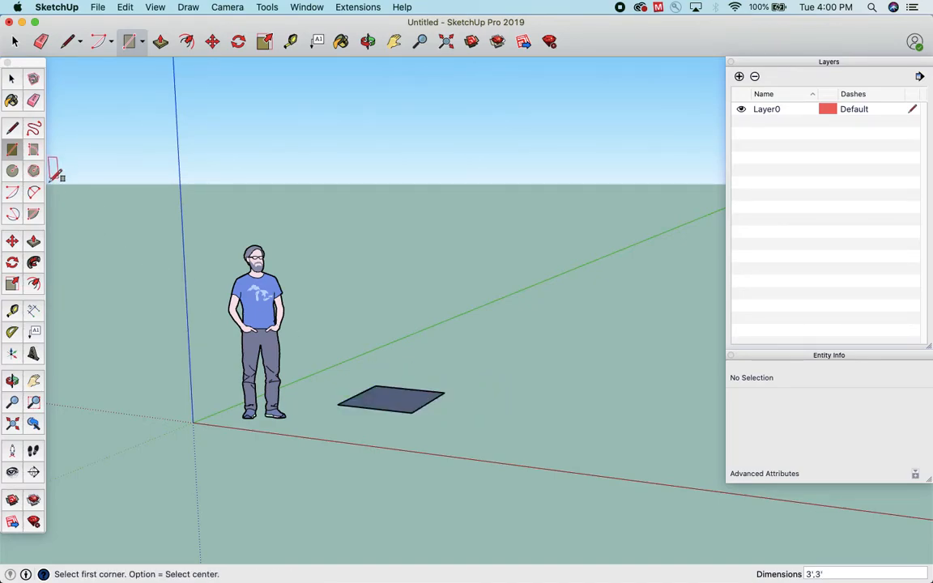
Extrude the square upward 12' with Push/Pull
{"action": "left_click", "coordinate": [33, 240]}
{"action": "left_click_drag", "start_coordinate": [400, 397], "coordinate": [404, 342]}
{"action": "type", "text": "12'"}
{"action": "key", "text": "Return"}
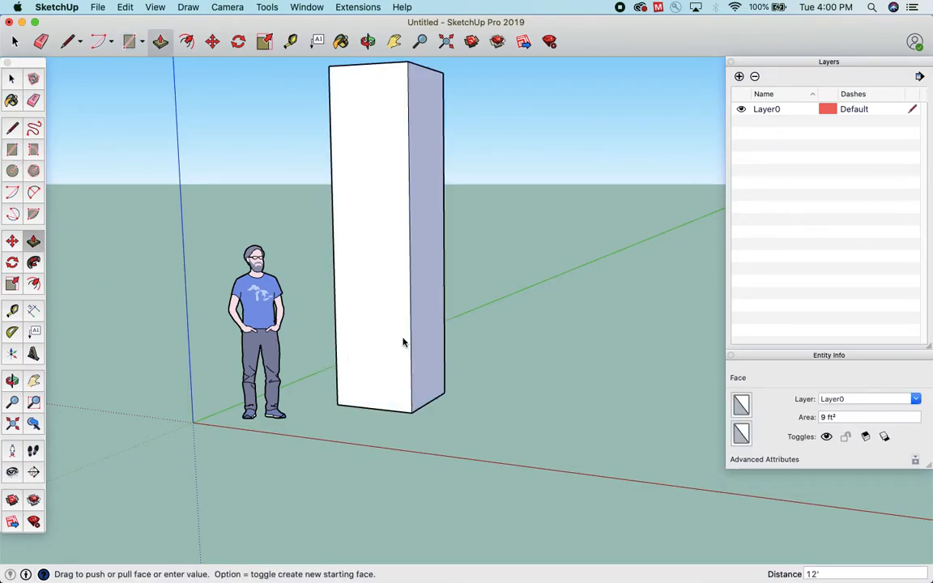
Push the top face of the tall block down by 6'
{"action": "left_click", "coordinate": [394, 40]}
{"action": "left_click_drag", "start_coordinate": [419, 139], "coordinate": [383, 435]}
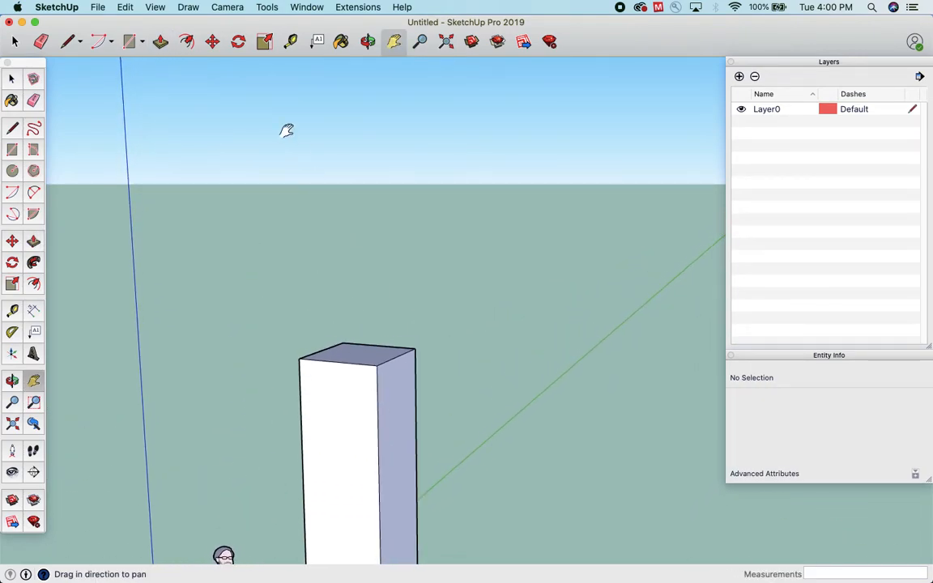
{"action": "left_click", "coordinate": [160, 41]}
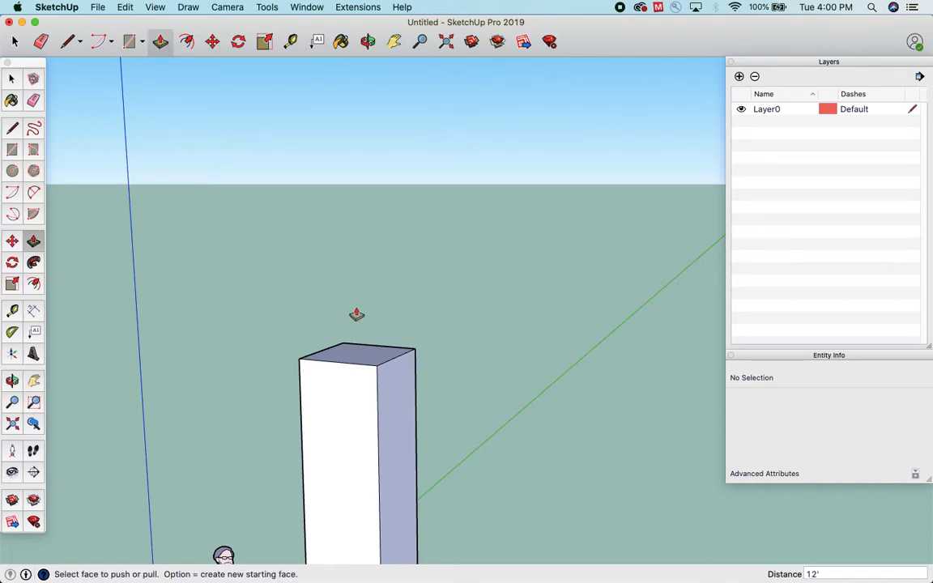
{"action": "left_click_drag", "start_coordinate": [366, 357], "coordinate": [361, 391]}
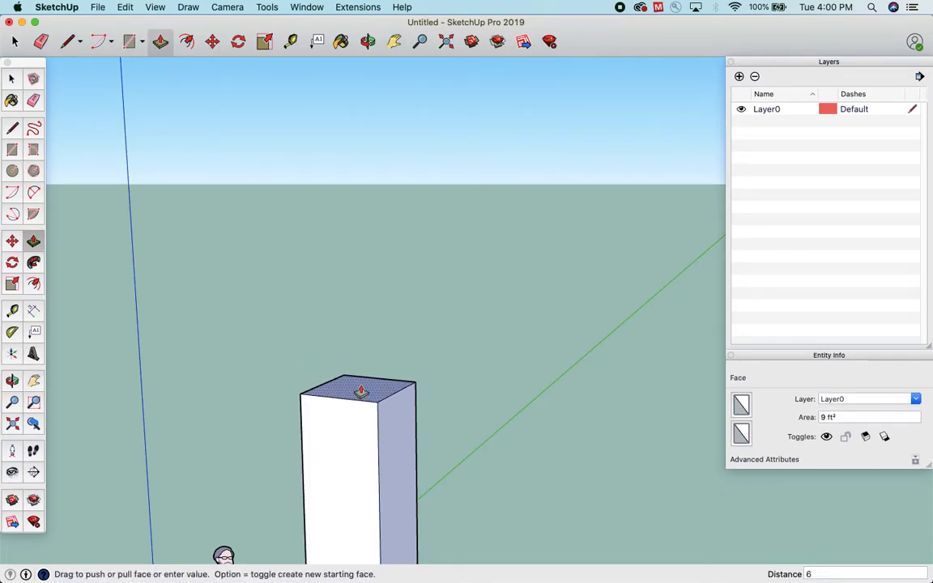
{"action": "type", "text": "6'"}
{"action": "key", "text": "Return"}
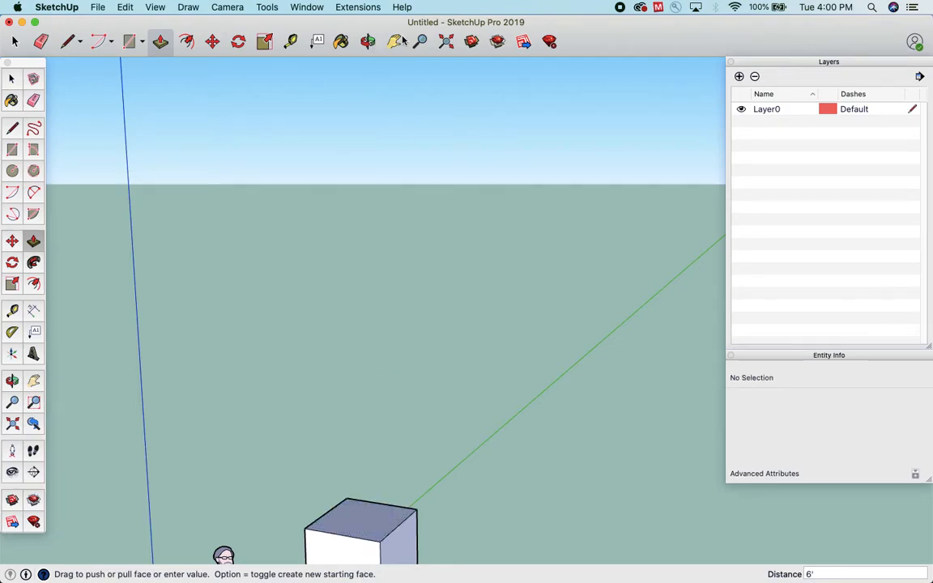
Measure the block's height along its nearest vertical edge with the Tape Measure
{"action": "left_click", "coordinate": [398, 41]}
{"action": "left_click_drag", "start_coordinate": [412, 273], "coordinate": [454, 149]}
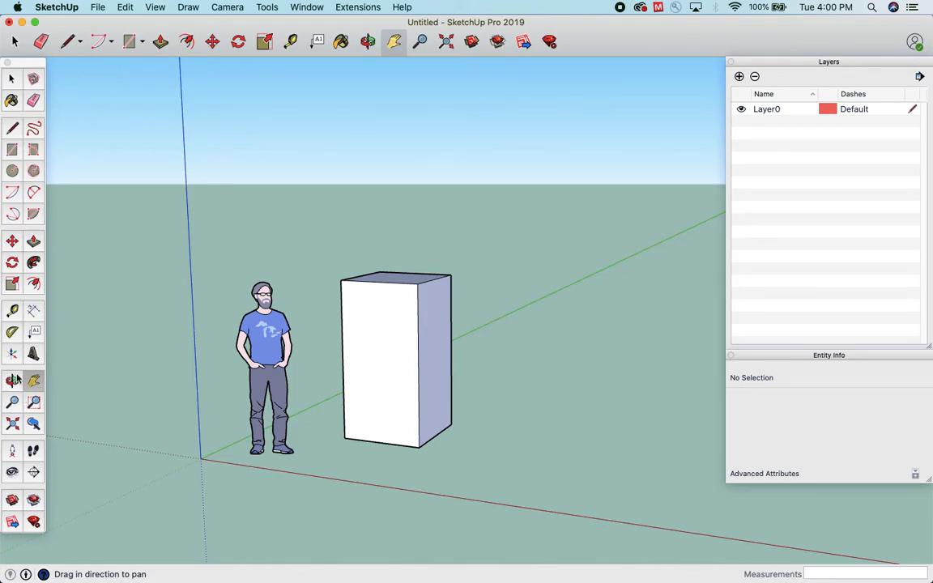
{"action": "left_click", "coordinate": [12, 310]}
{"action": "left_click", "coordinate": [419, 447]}
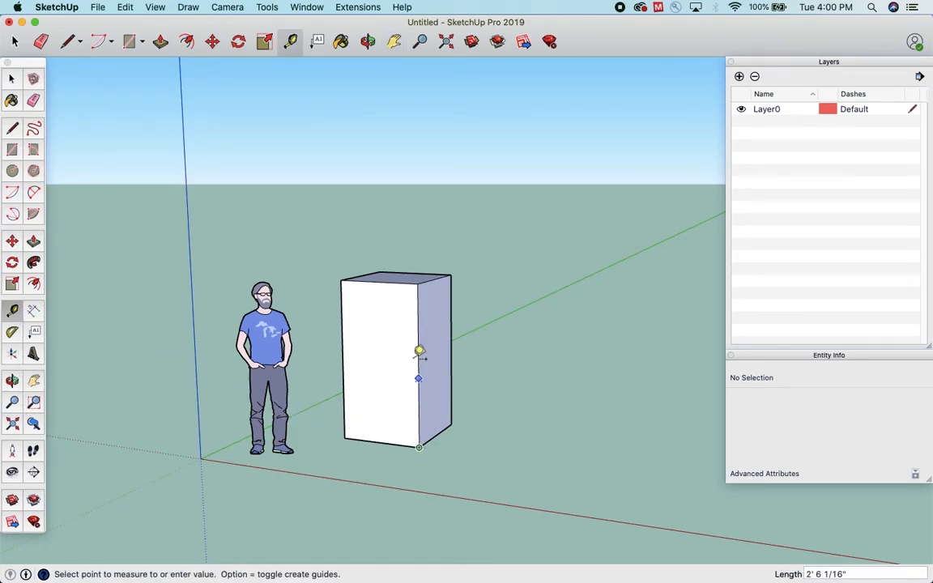
{"action": "left_click", "coordinate": [430, 281]}
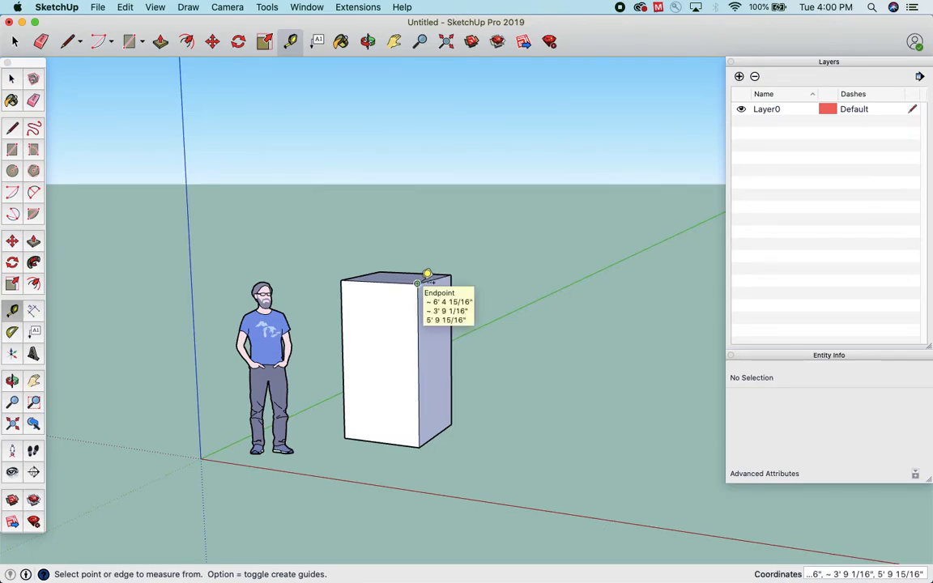
Undo both Push/Pull operations and extrude the ground square upward 6' instead
{"action": "key", "text": "super+z"}
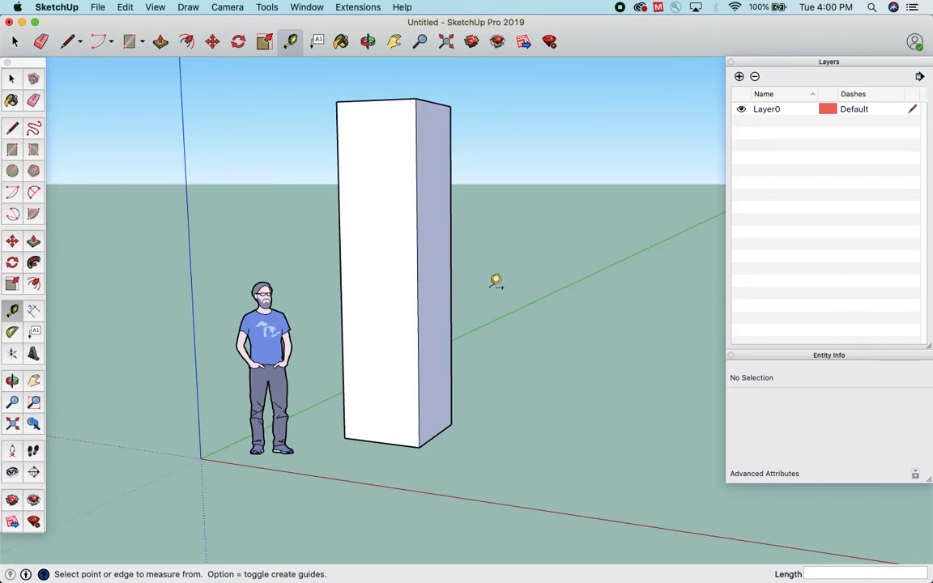
{"action": "key", "text": "super+z"}
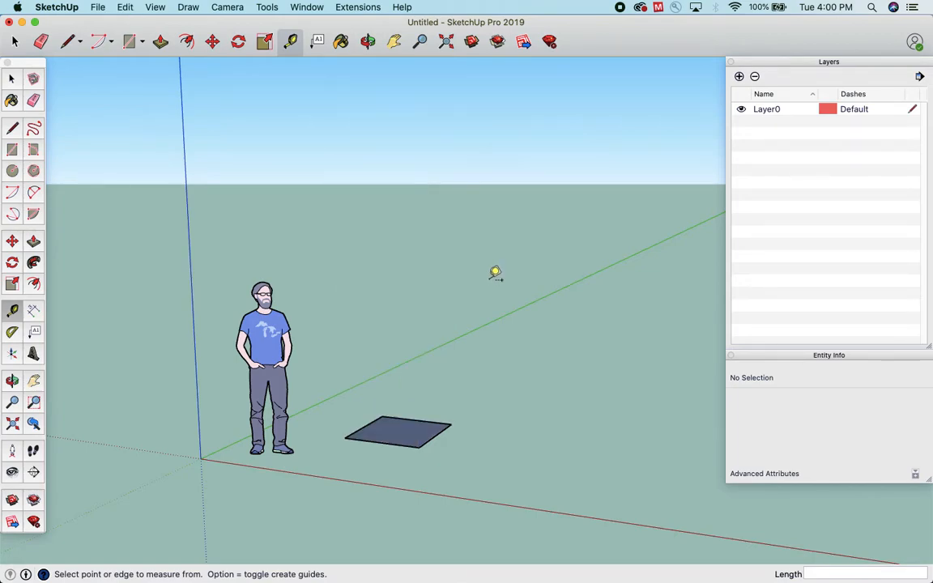
{"action": "left_click", "coordinate": [33, 241]}
{"action": "left_click", "coordinate": [402, 429]}
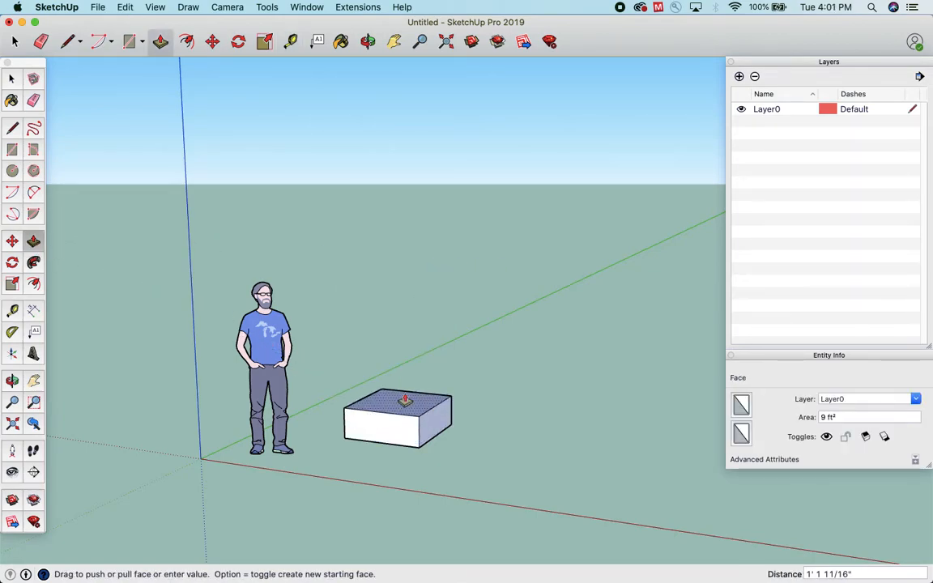
{"action": "type", "text": "6"}
{"action": "key", "text": "Return"}
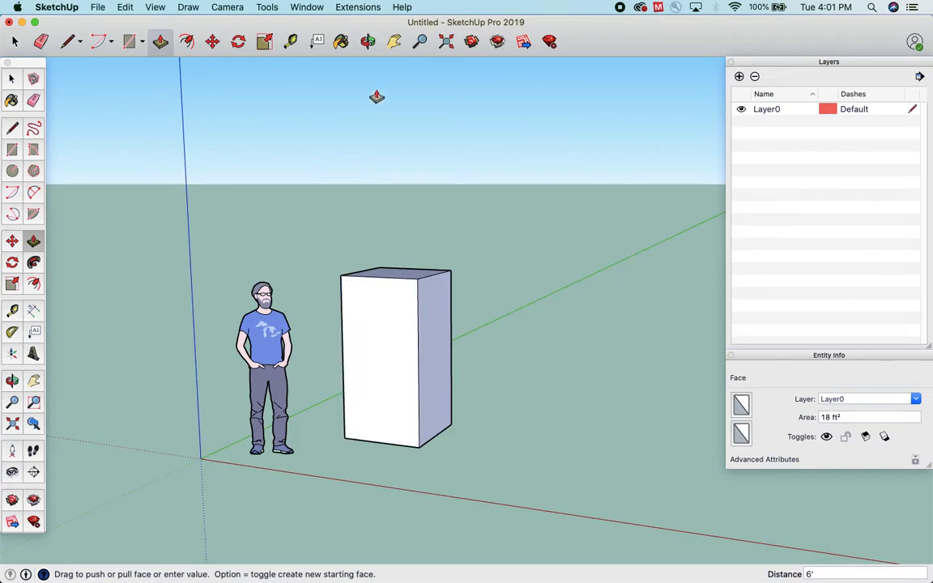
Delete the box's vertical side face that faces the positive red axis direction
{"action": "left_click", "coordinate": [368, 42]}
{"action": "left_click_drag", "start_coordinate": [381, 307], "coordinate": [496, 339]}
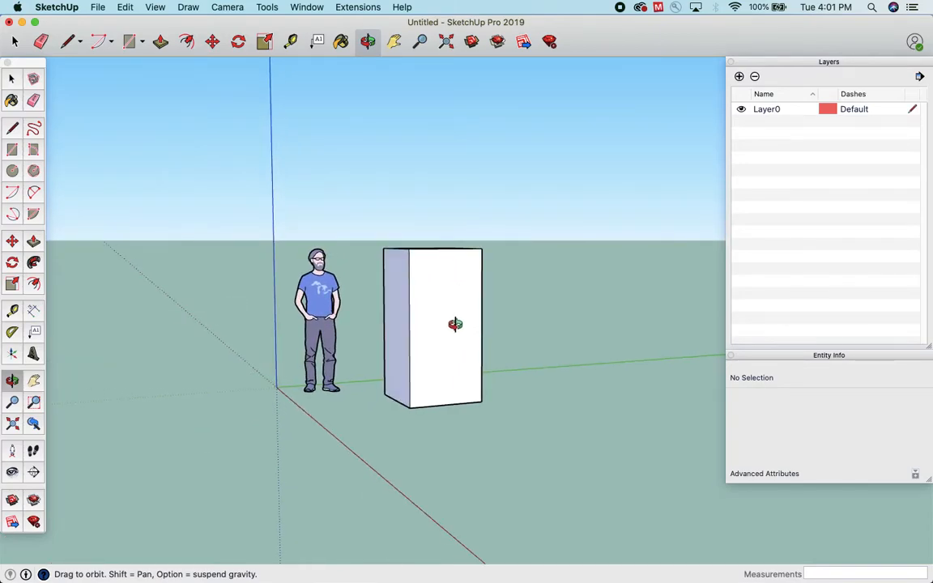
{"action": "left_click_drag", "start_coordinate": [390, 317], "coordinate": [431, 332]}
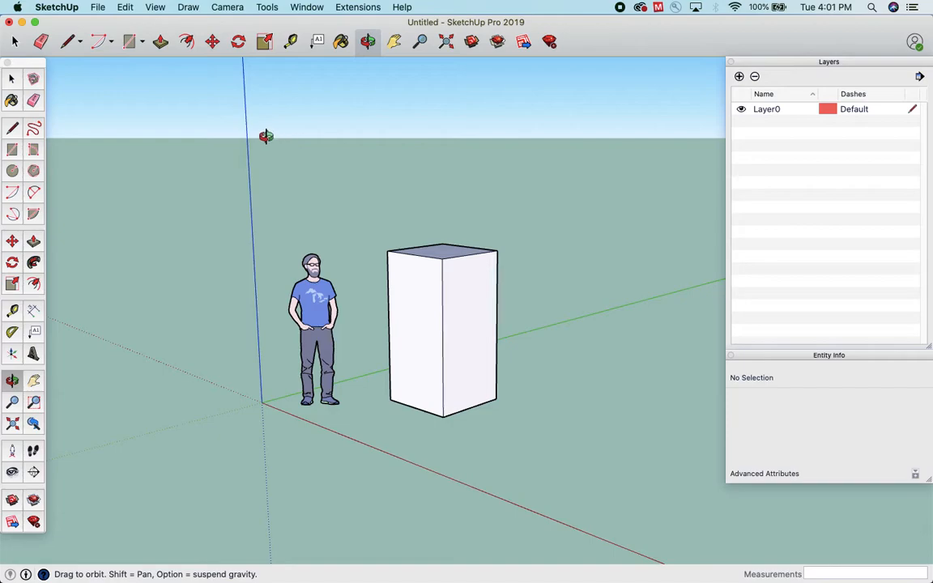
{"action": "left_click", "coordinate": [12, 79]}
{"action": "left_click", "coordinate": [458, 325]}
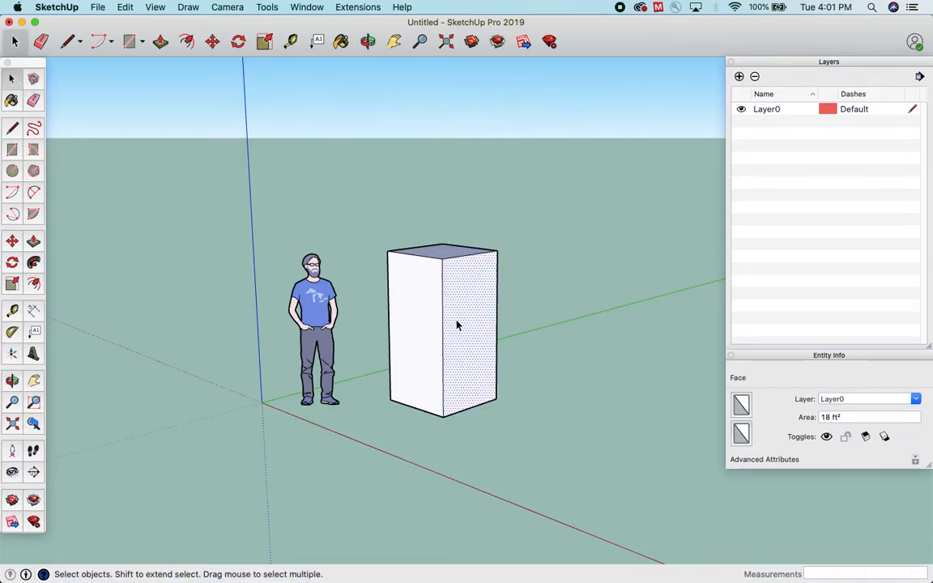
{"action": "key", "text": "Delete"}
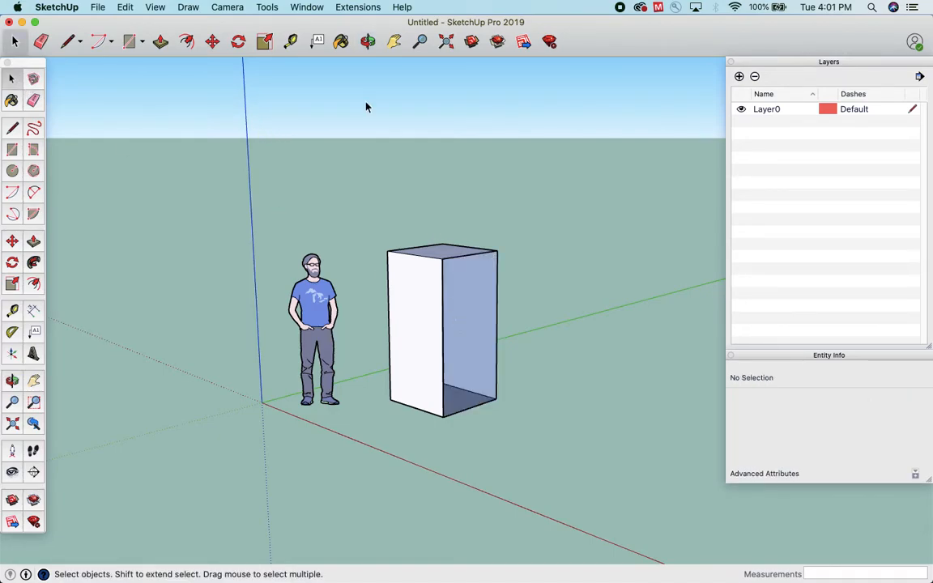
Refill the box's open side by drawing a diagonal line from an upper corner to the opposite lower corner
{"action": "left_click", "coordinate": [369, 41]}
{"action": "left_click_drag", "start_coordinate": [479, 250], "coordinate": [437, 299]}
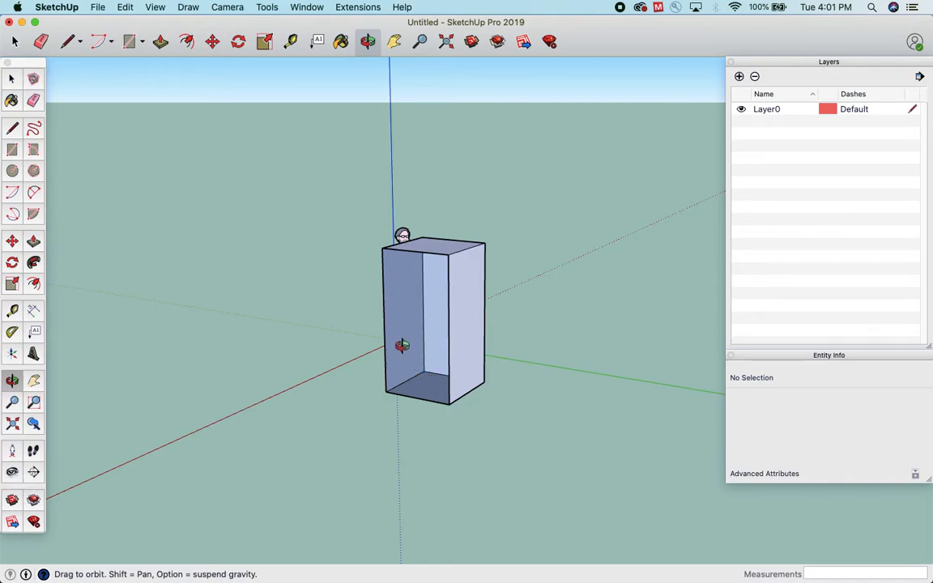
{"action": "left_click_drag", "start_coordinate": [471, 310], "coordinate": [333, 331]}
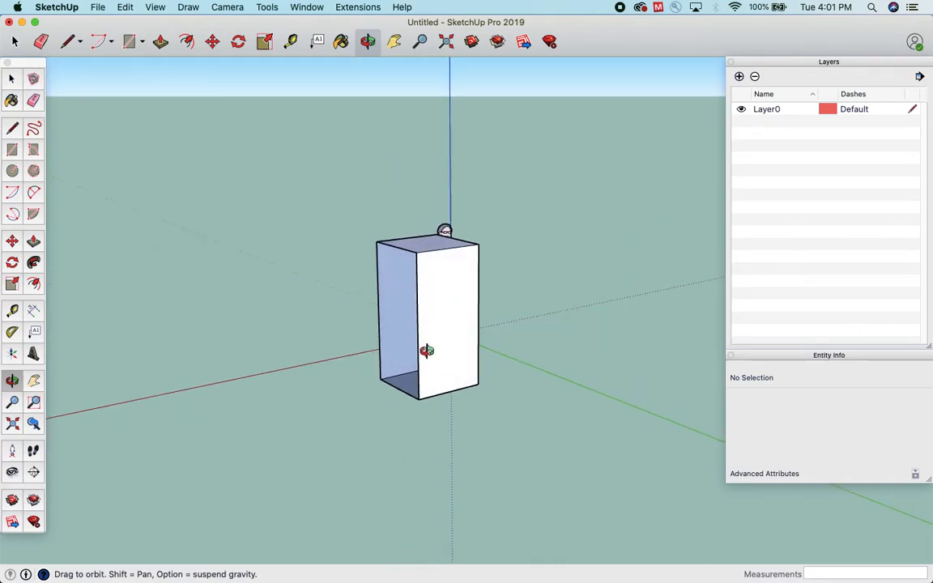
{"action": "left_click_drag", "start_coordinate": [391, 329], "coordinate": [533, 313]}
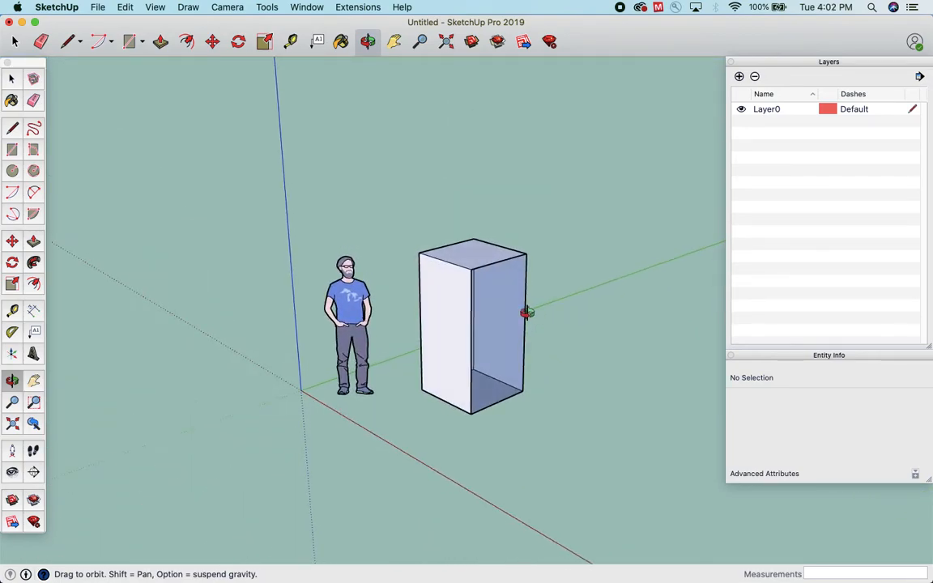
{"action": "left_click_drag", "start_coordinate": [483, 337], "coordinate": [391, 354]}
{"action": "left_click", "coordinate": [12, 127]}
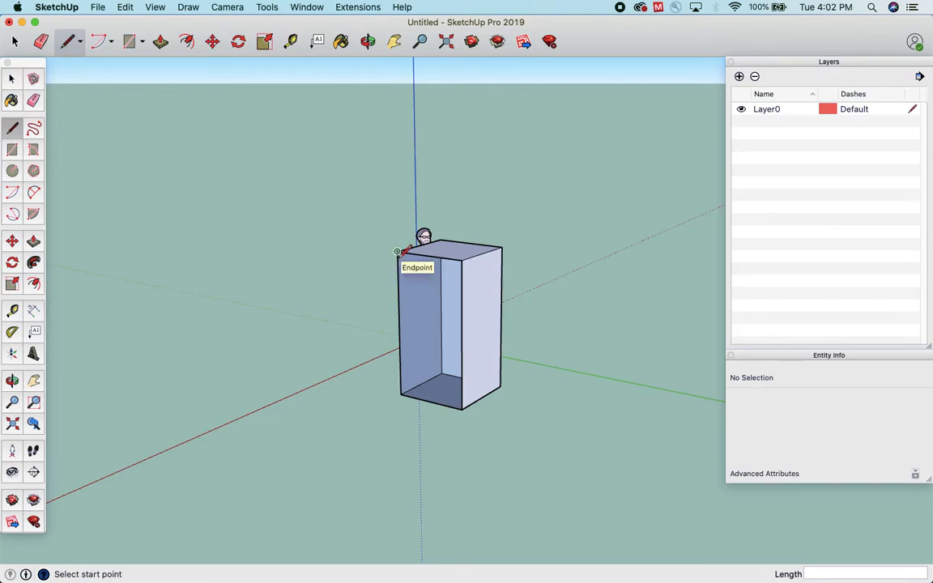
{"action": "left_click", "coordinate": [397, 252]}
{"action": "left_click", "coordinate": [462, 407]}
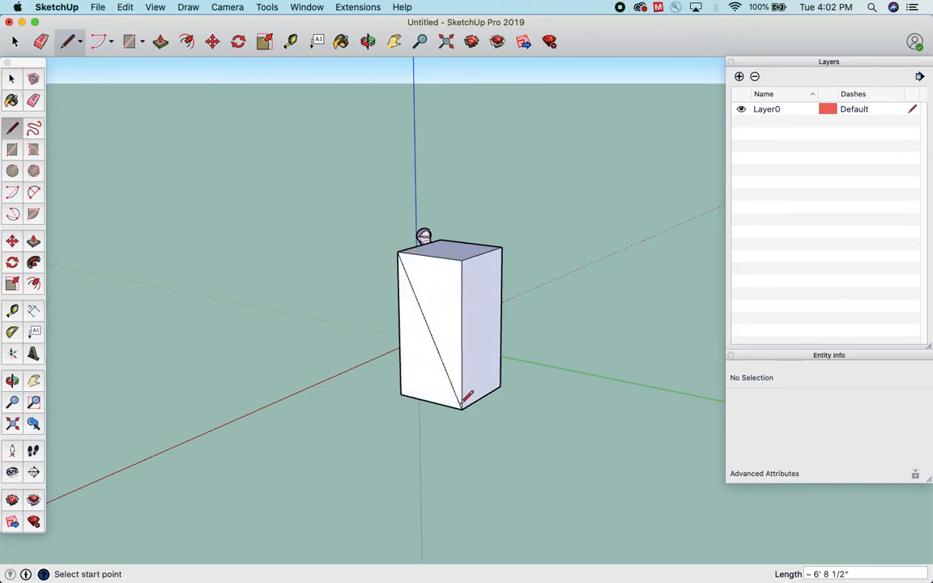
Delete the diagonal line and the refilled side face to open the box again
{"action": "left_click", "coordinate": [10, 79]}
{"action": "left_click", "coordinate": [435, 346]}
{"action": "key", "text": "Delete"}
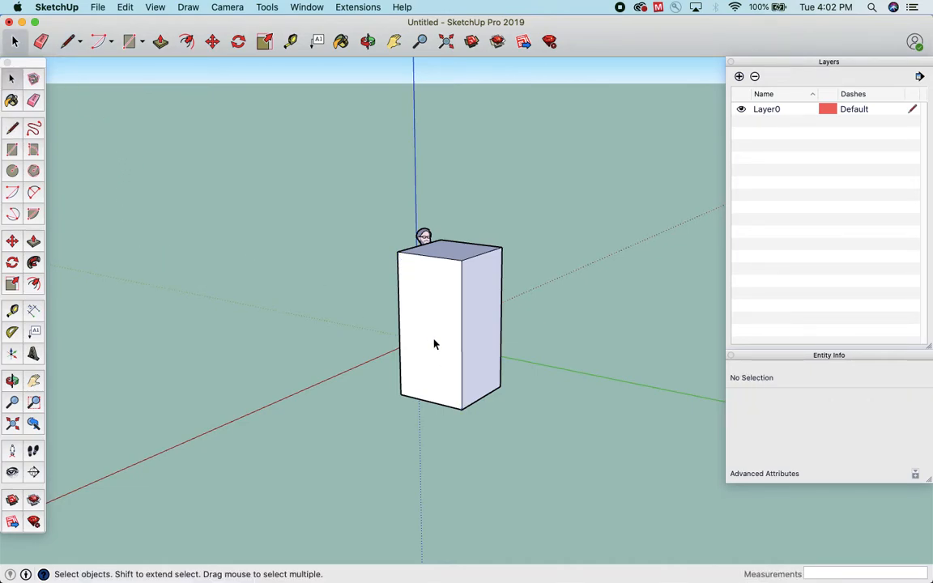
{"action": "left_click", "coordinate": [435, 345]}
{"action": "key", "text": "Delete"}
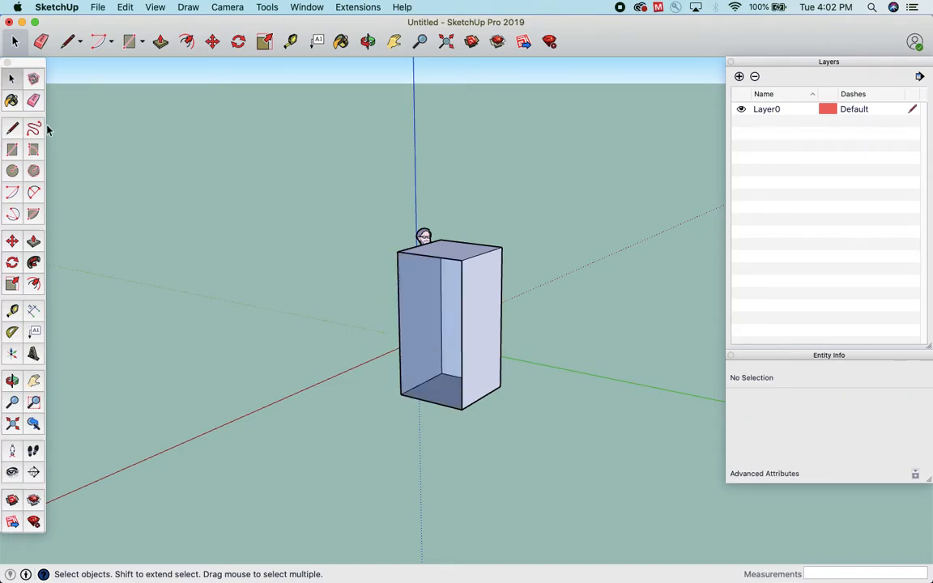
Draw a horizontal 3' line across the box's open side between its two vertical edges
{"action": "key", "text": "l"}
{"action": "left_click", "coordinate": [397, 308]}
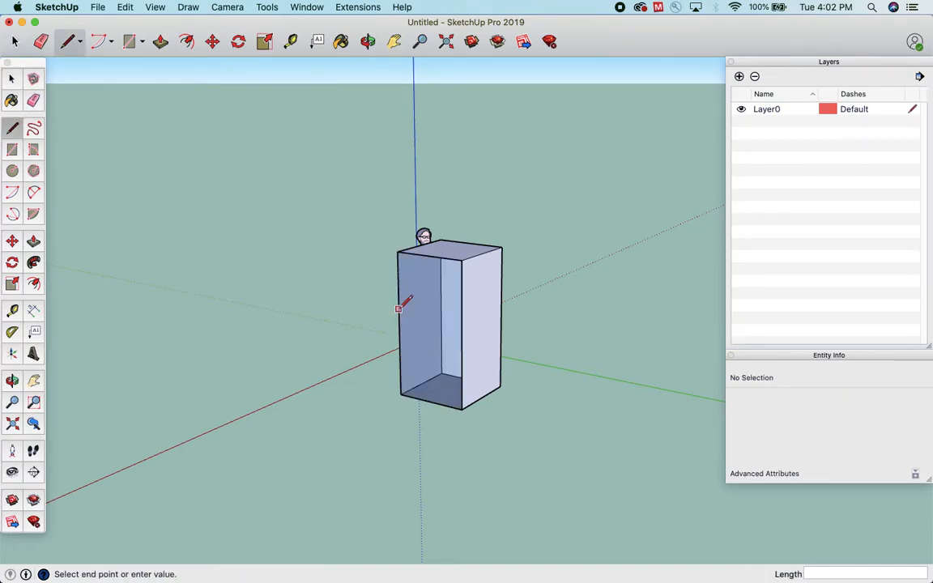
{"action": "left_click", "coordinate": [463, 319]}
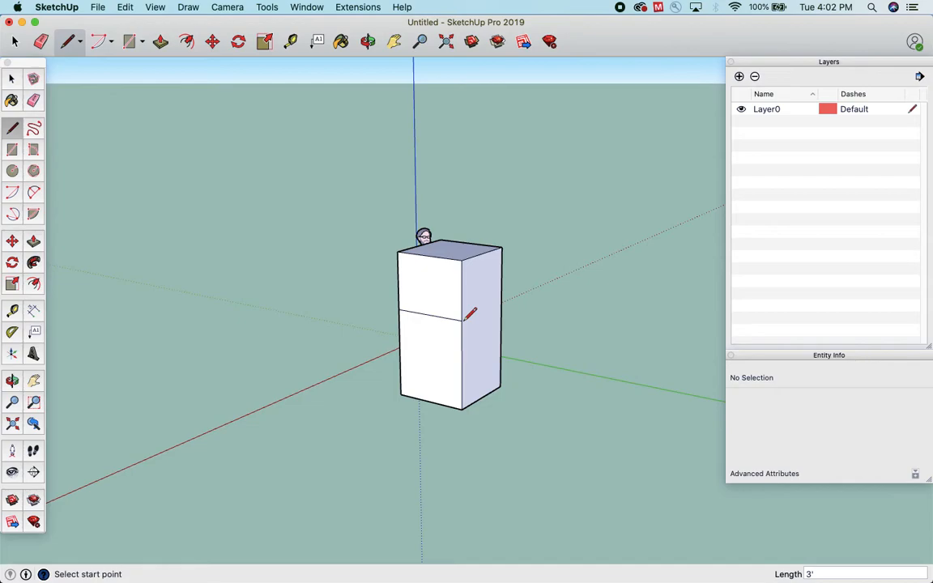
Delete the side face above the horizontal dividing line and undo that deletion
{"action": "left_click", "coordinate": [13, 79]}
{"action": "left_click", "coordinate": [444, 300]}
{"action": "key", "text": "Delete"}
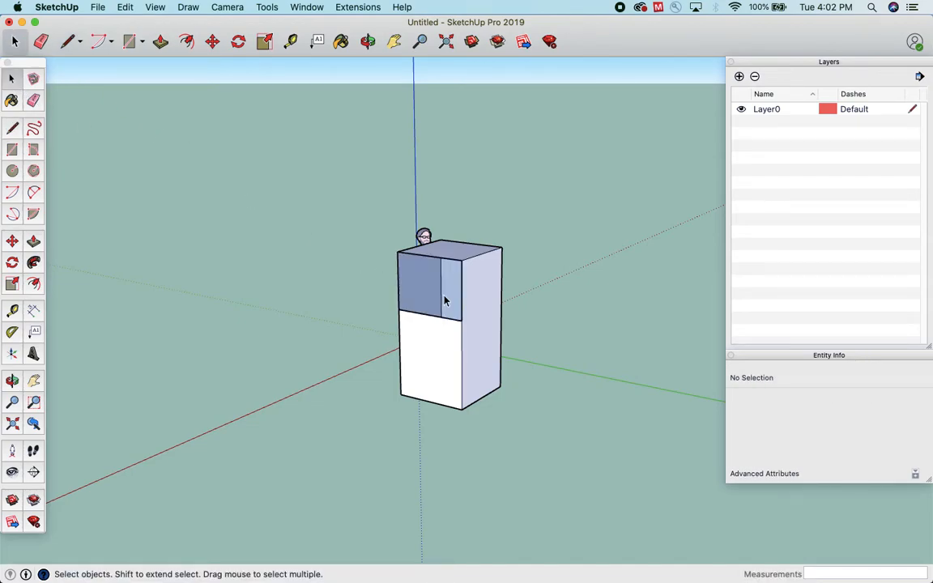
{"action": "key", "text": "super+z"}
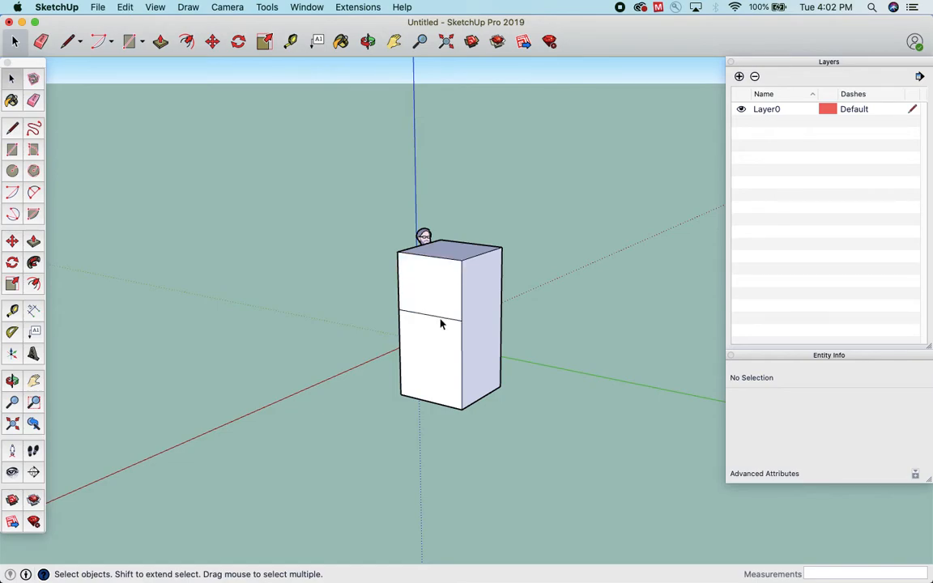
Delete the horizontal dividing line and the merged side face
{"action": "left_click", "coordinate": [441, 318]}
{"action": "key", "text": "Delete"}
{"action": "left_click", "coordinate": [437, 348]}
{"action": "key", "text": "Delete"}
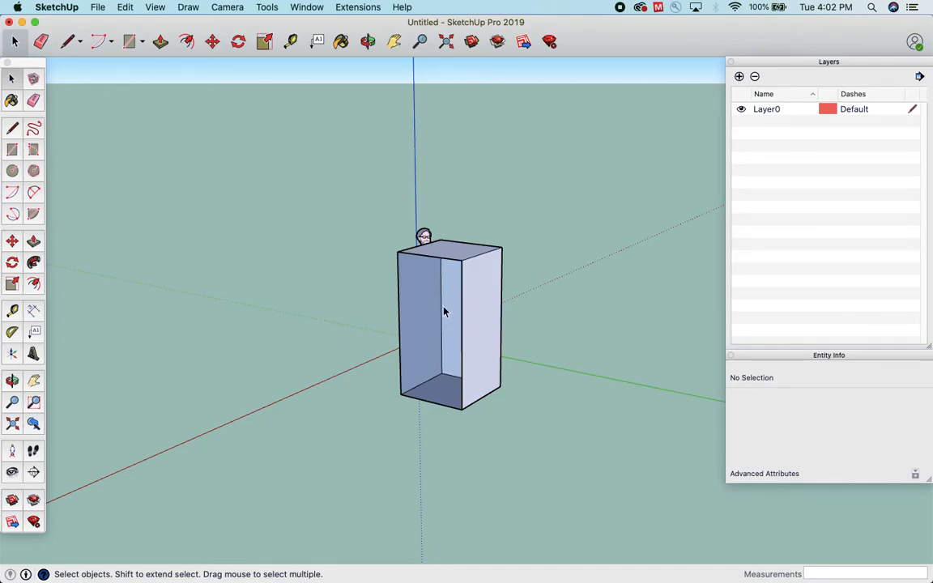
Undo the side face's deletion and delete the whole face once more
{"action": "key", "text": "super+z"}
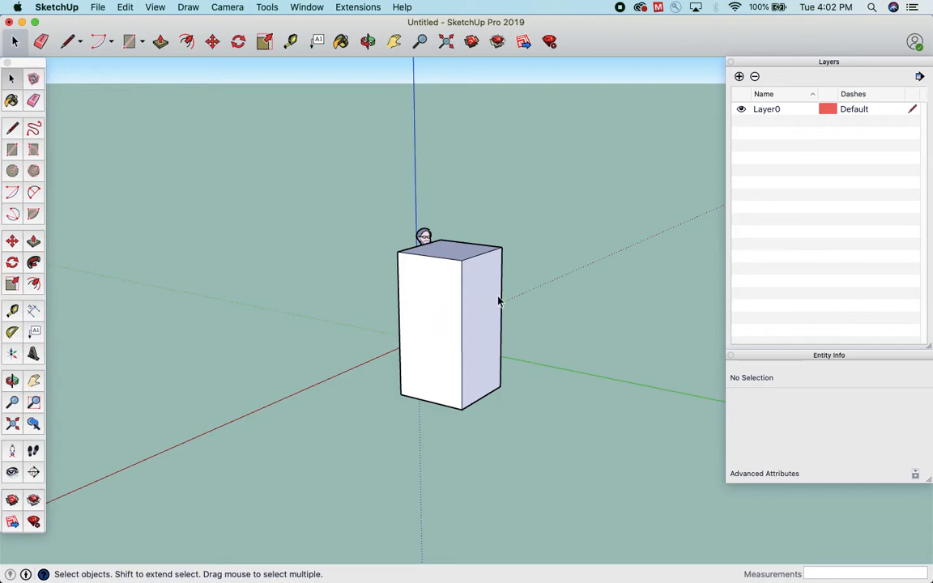
{"action": "left_click", "coordinate": [437, 336]}
{"action": "key", "text": "Delete"}
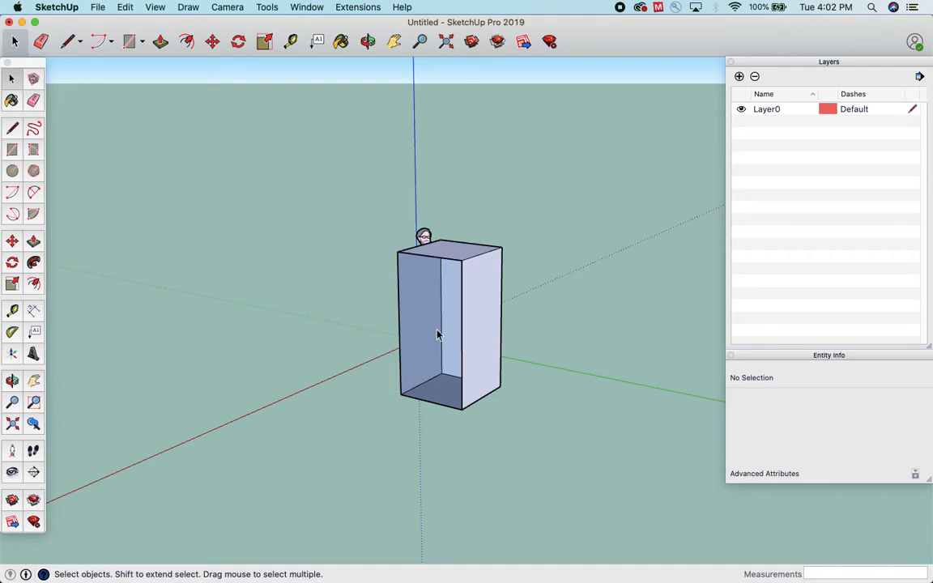
Undo the deletion of the box's side face, then reverse that face so its blue back side points outward
{"action": "key", "text": "super+z"}
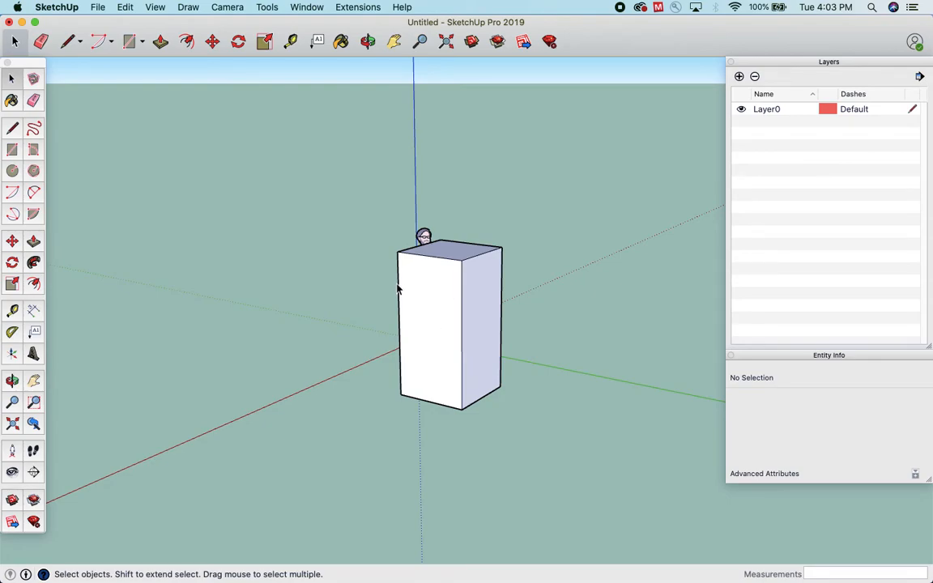
{"action": "left_click", "coordinate": [438, 307]}
{"action": "right_click", "coordinate": [438, 307]}
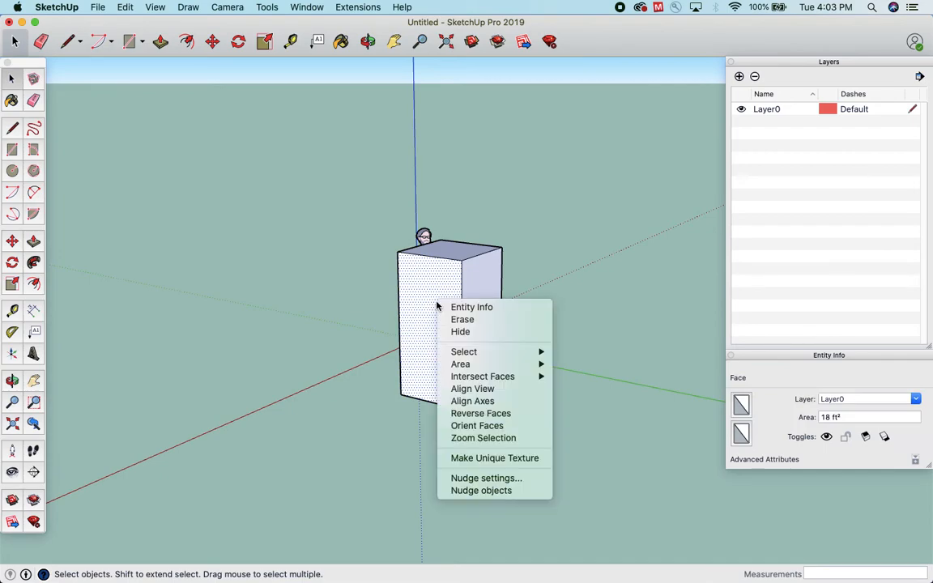
{"action": "left_click", "coordinate": [481, 413]}
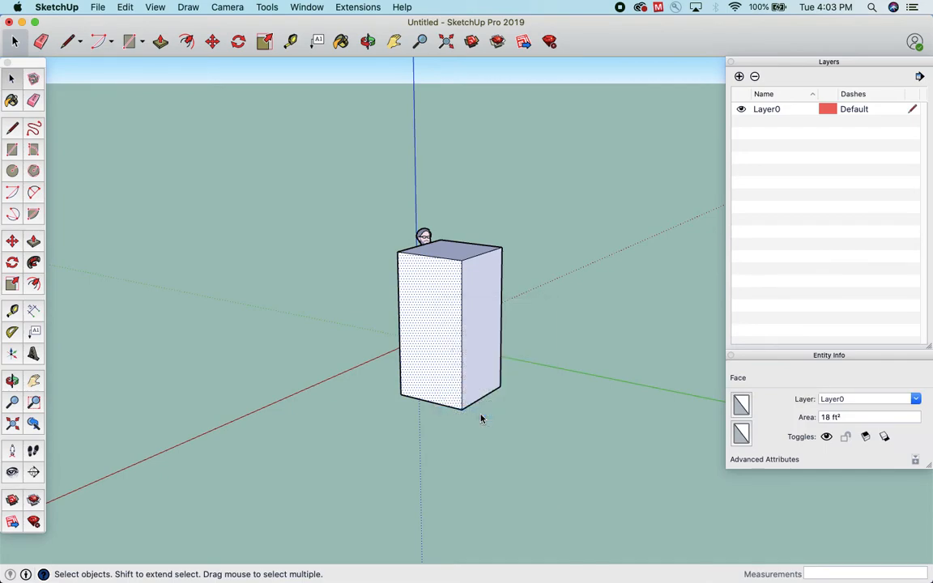
{"action": "left_click", "coordinate": [368, 41]}
{"action": "left_click_drag", "start_coordinate": [397, 231], "coordinate": [539, 306]}
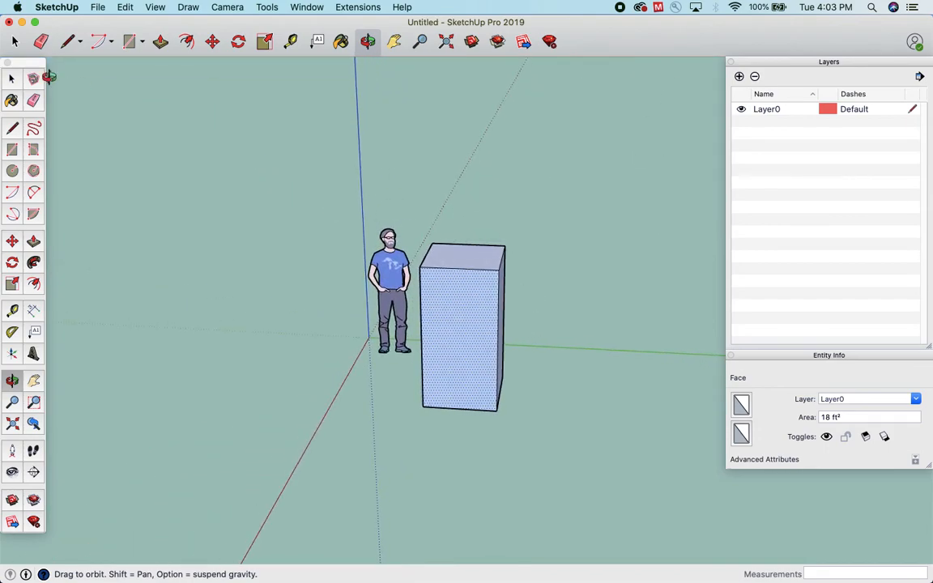
{"action": "key", "text": "space"}
{"action": "left_click", "coordinate": [348, 115]}
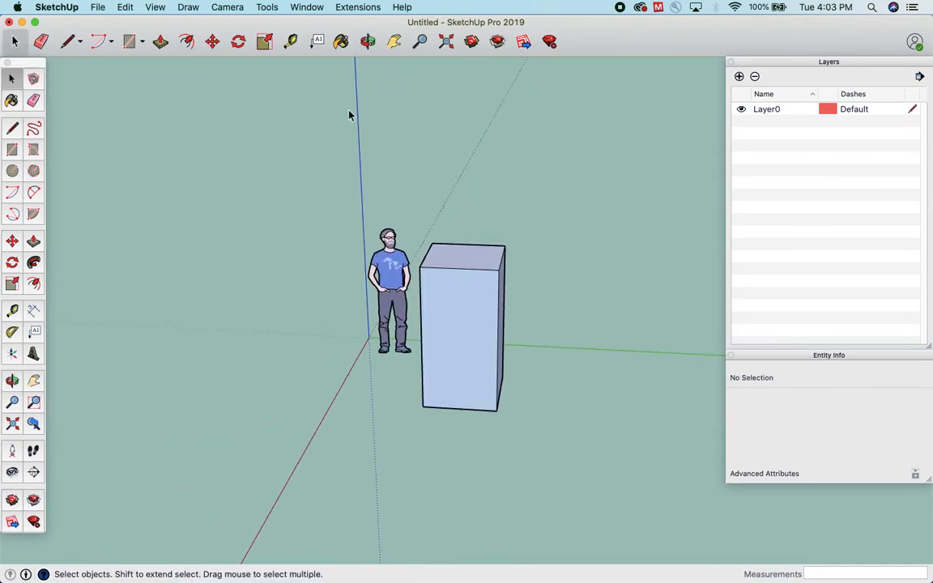
Reverse the box's blue side face again so its white front side points outward, and clear the selection
{"action": "left_click", "coordinate": [369, 40]}
{"action": "left_click_drag", "start_coordinate": [508, 312], "coordinate": [568, 377]}
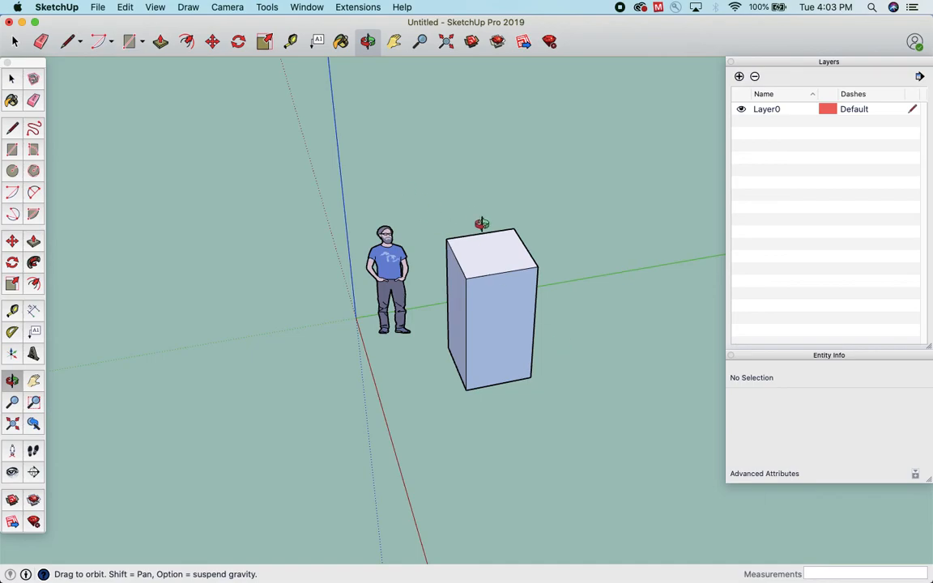
{"action": "left_click", "coordinate": [15, 41]}
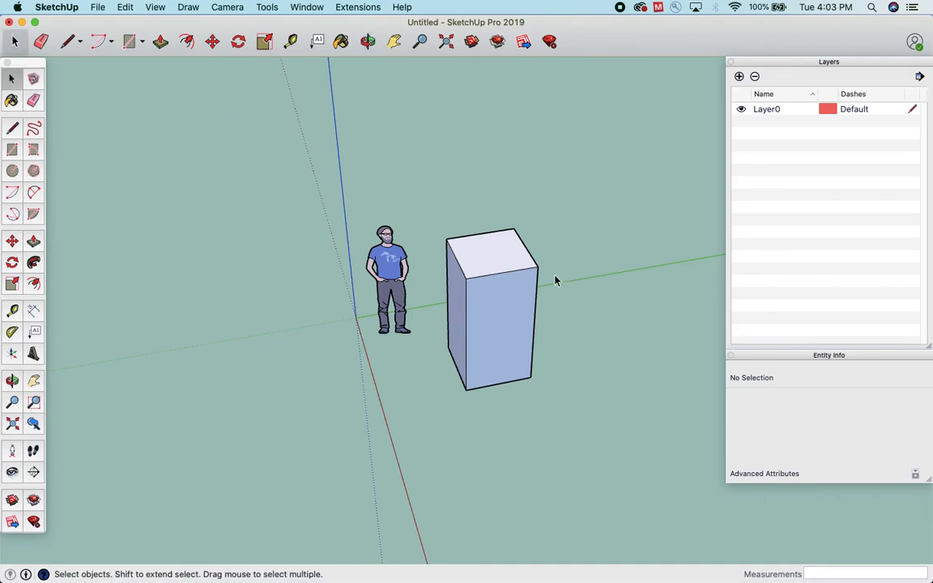
{"action": "left_click", "coordinate": [518, 301]}
{"action": "right_click", "coordinate": [514, 301]}
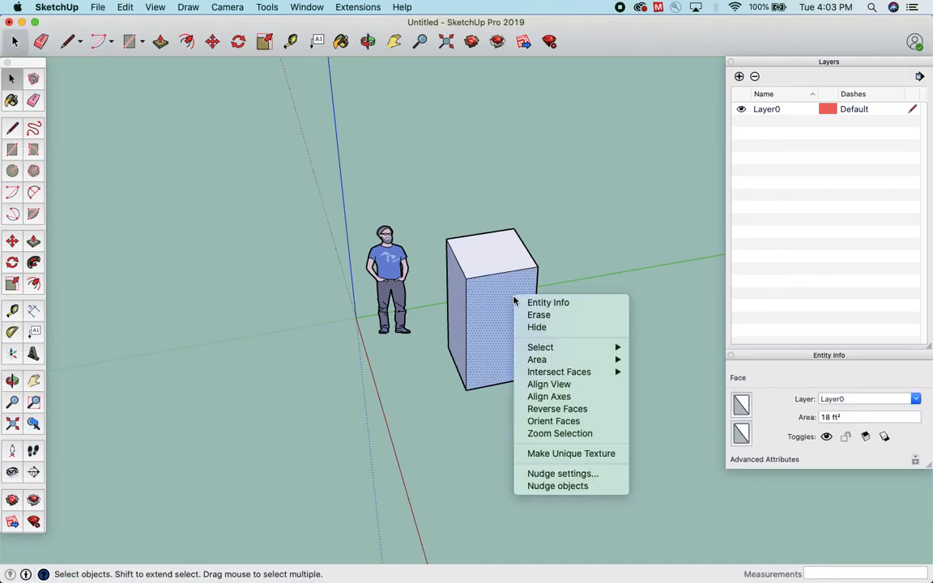
{"action": "left_click", "coordinate": [564, 410]}
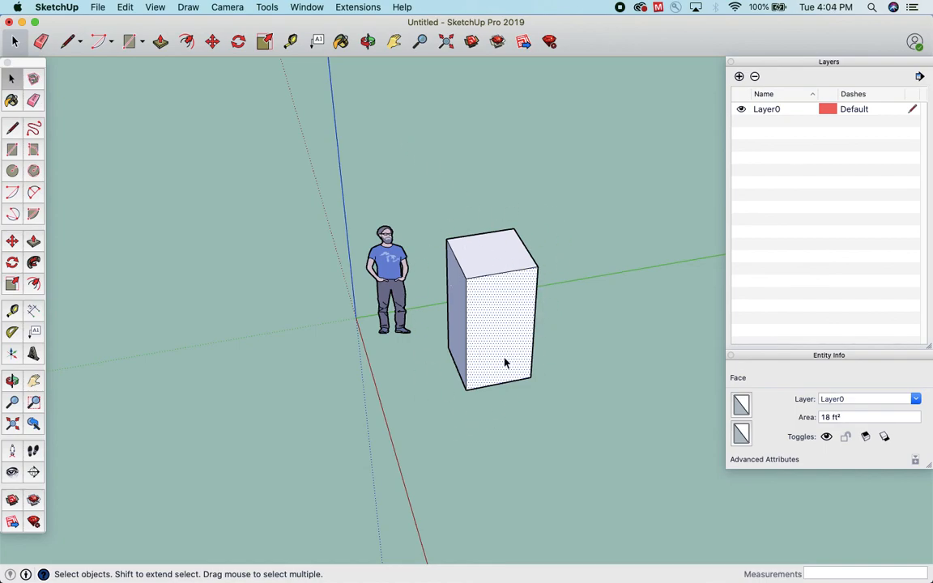
{"action": "left_click", "coordinate": [561, 268]}
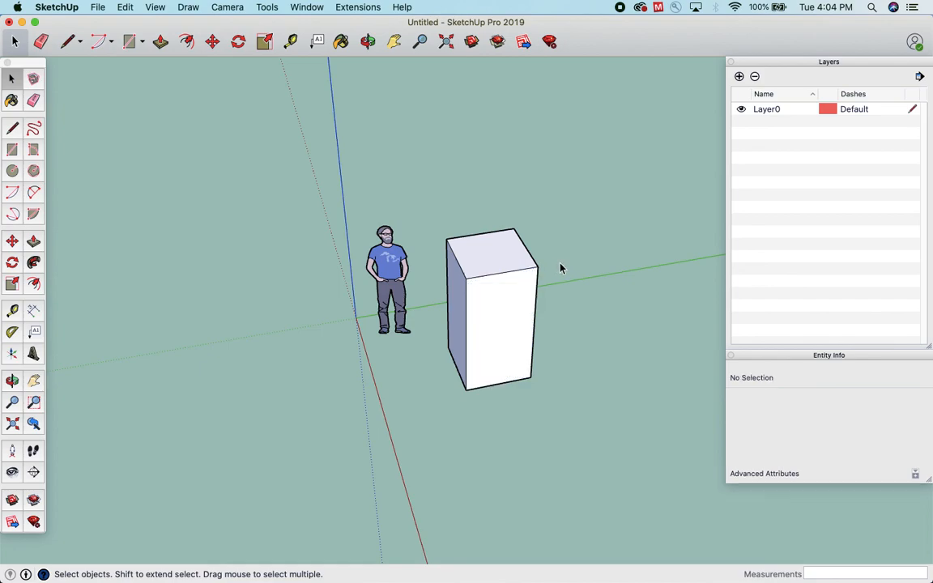